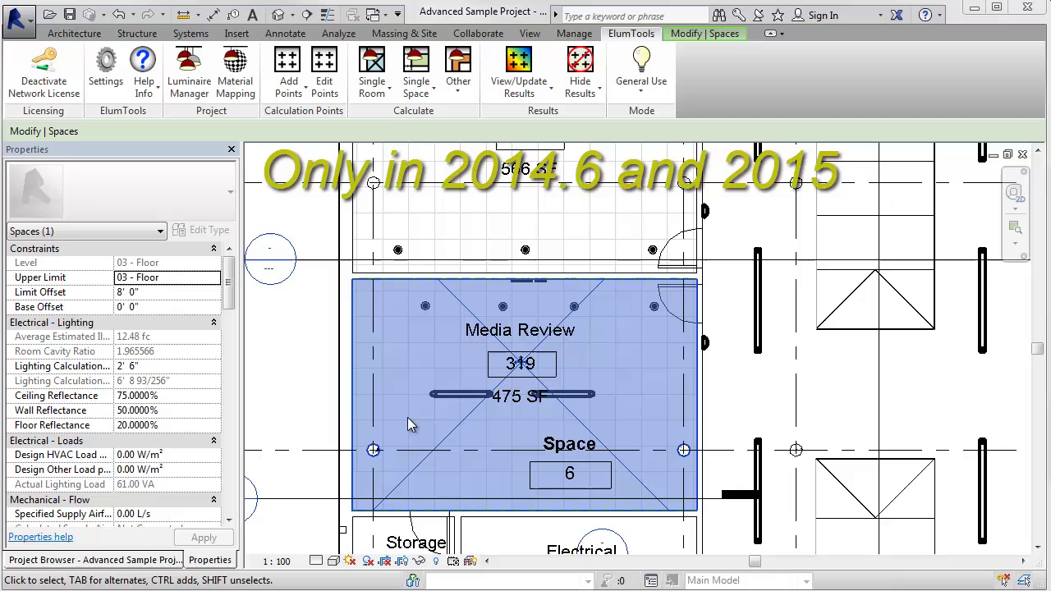
Step: In the material map, enable category overrides for Ceilings, Floors and Walls, and set the Ceilings reflectance to 0.80
left_click(240, 99)
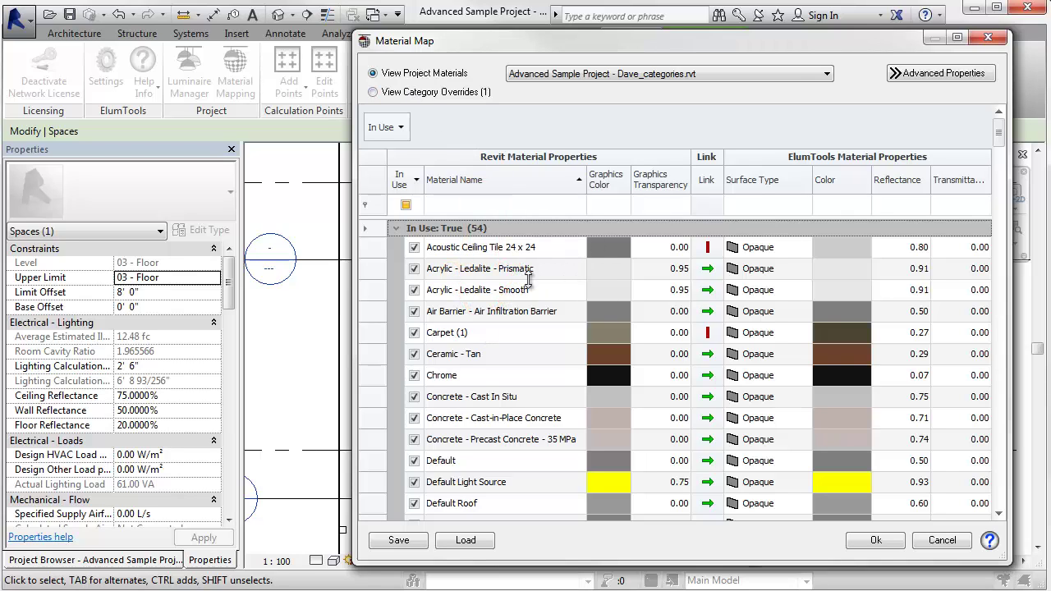
left_click(374, 92)
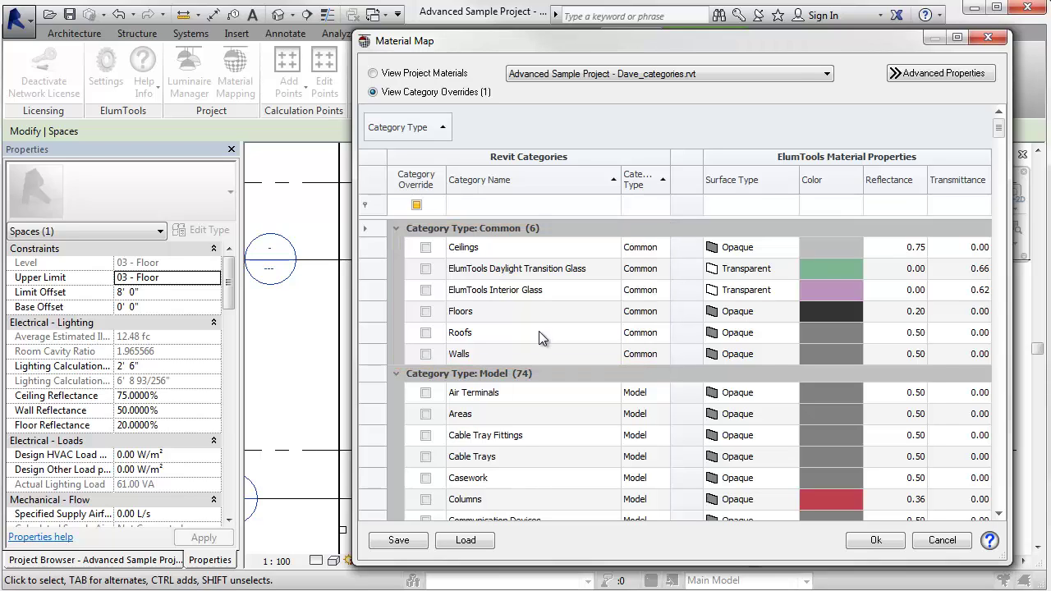
left_click(426, 247)
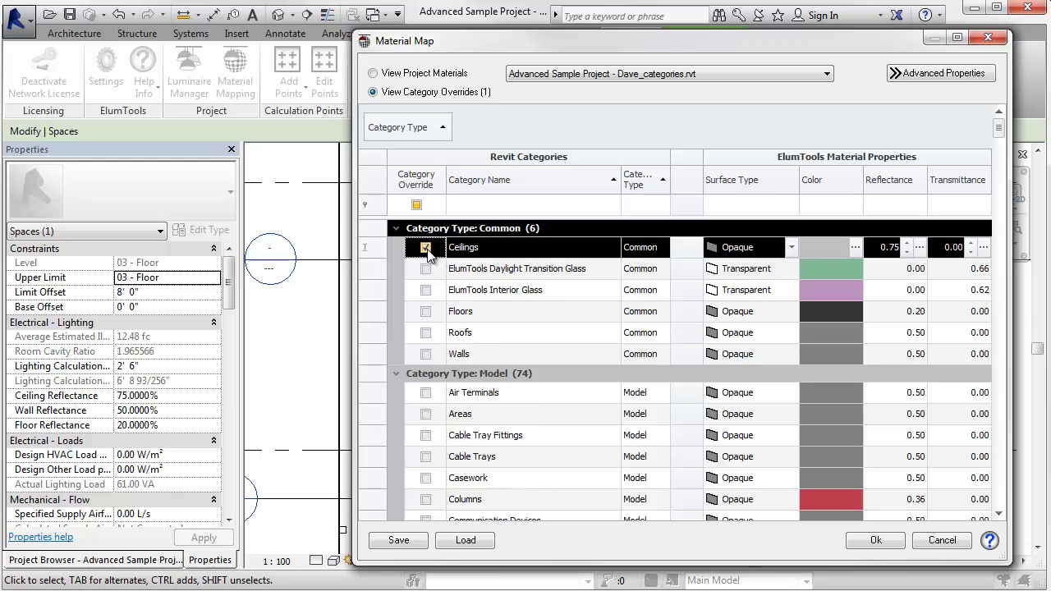
left_click(907, 243)
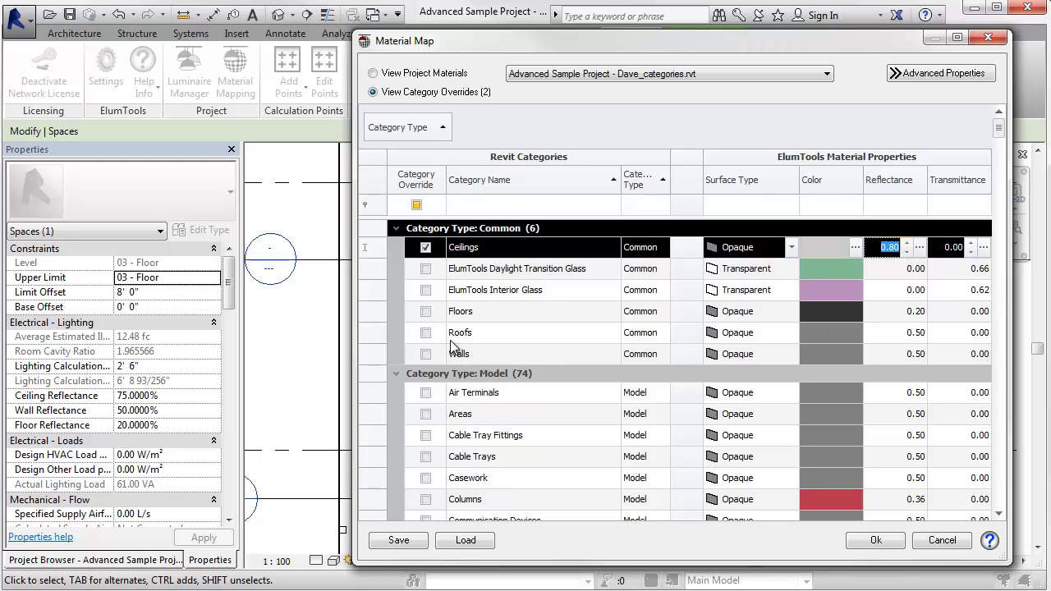
left_click(426, 311)
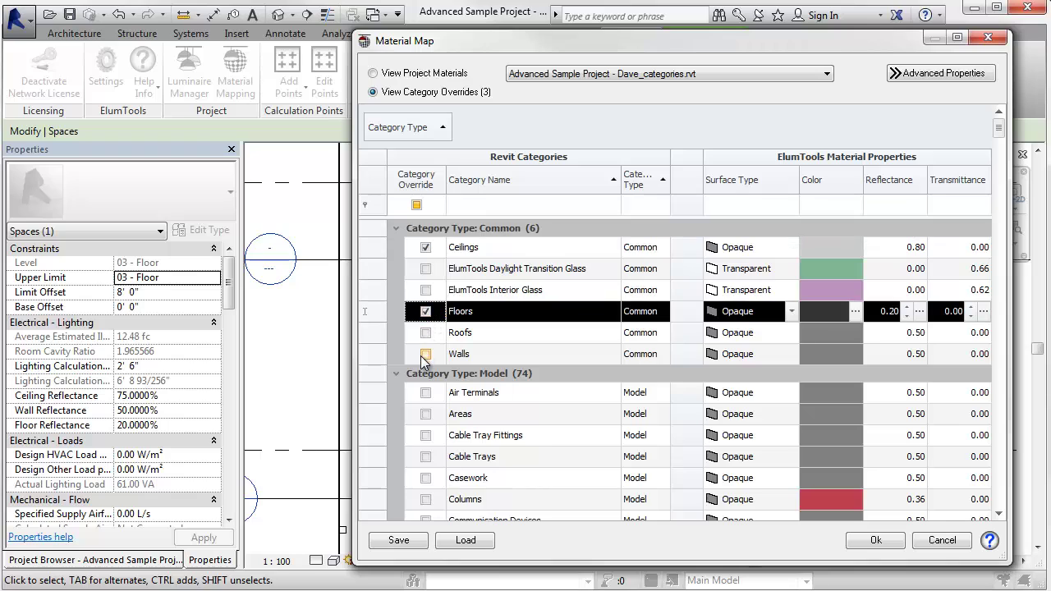
left_click(425, 355)
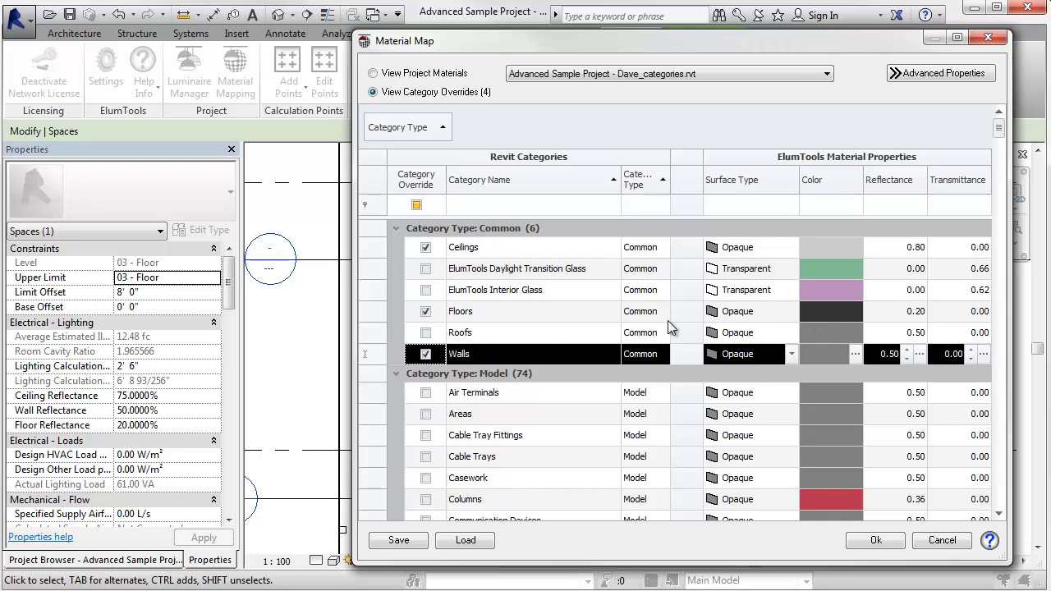
Step: Disable the Walls, Floors and Ceilings category overrides, return to the project materials and accept the material map
left_click(424, 354)
left_click(427, 312)
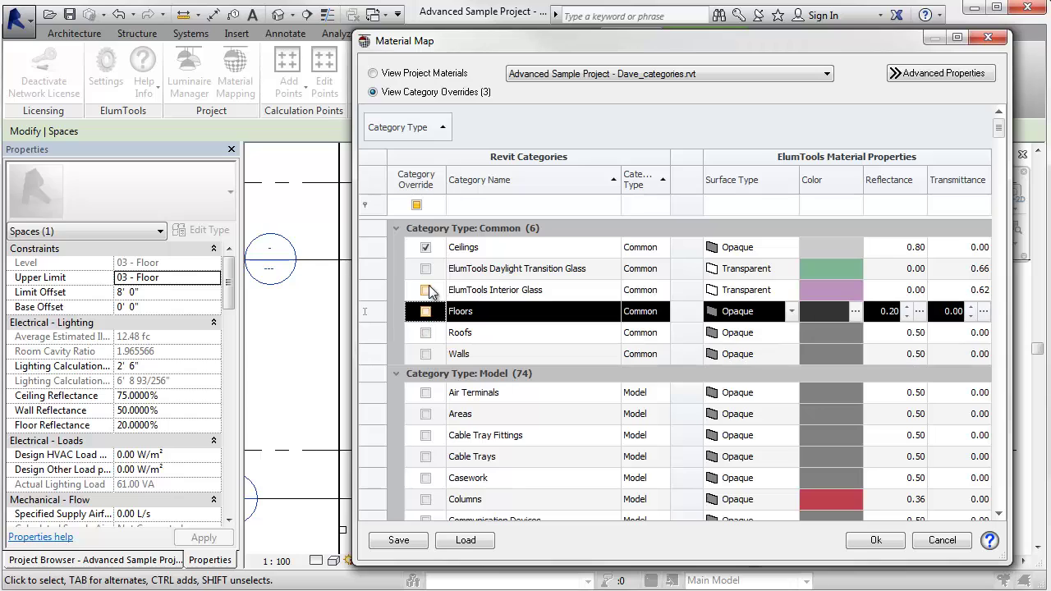
left_click(426, 248)
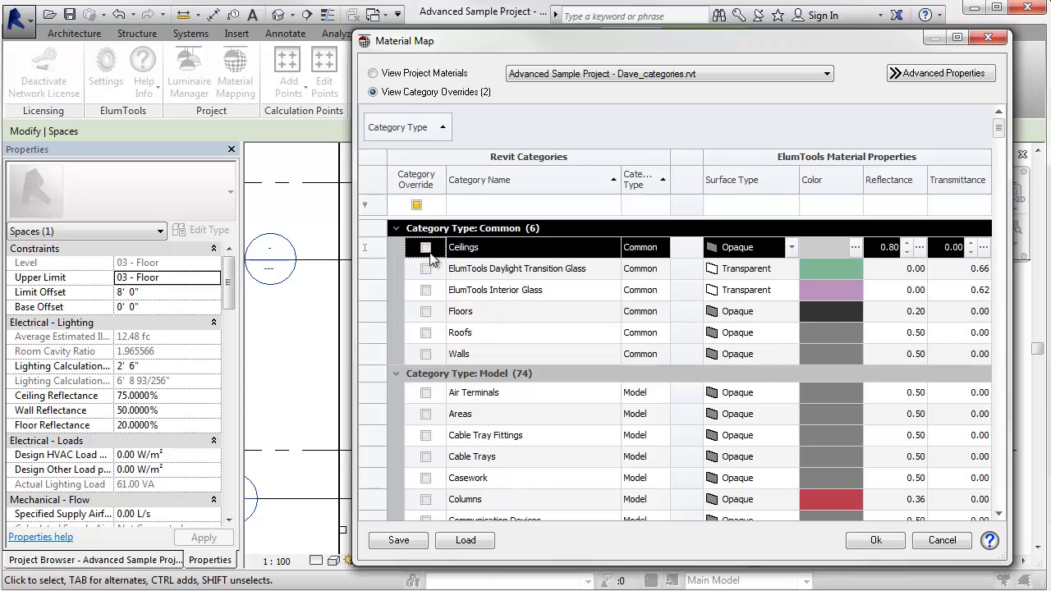
left_click(392, 76)
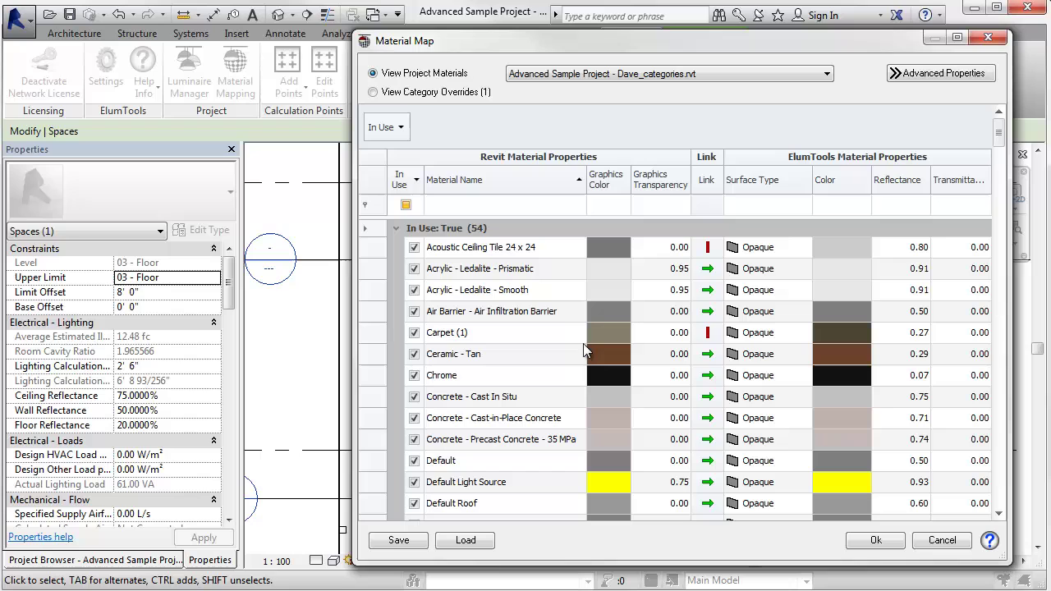
key("Return")
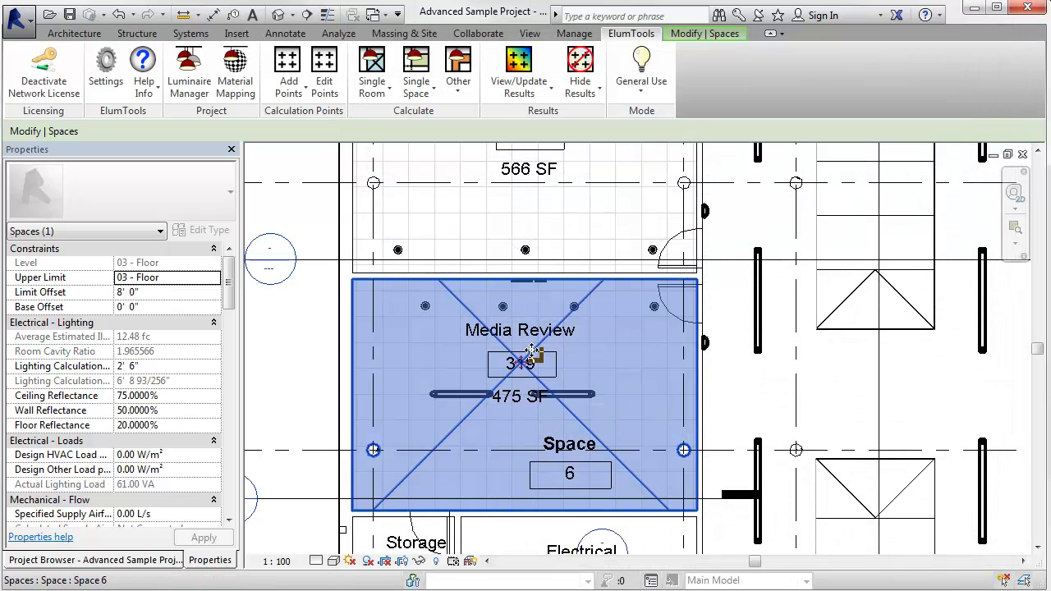
Step: Calculate the lighting of the single room Media Review 319, inspect the rendered result facing the long wall and close the viewer
left_click(380, 74)
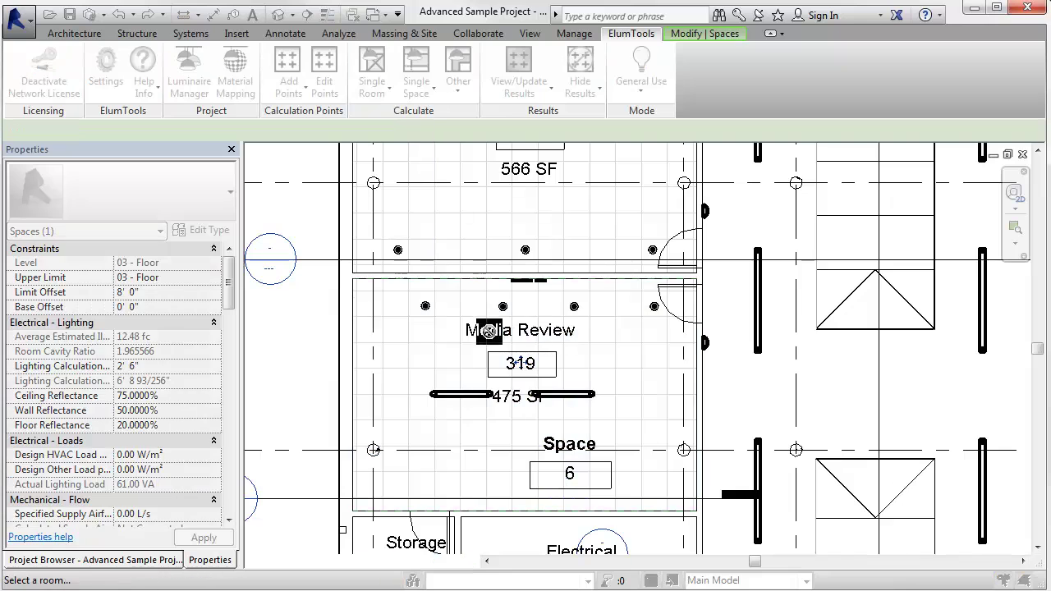
left_click(486, 350)
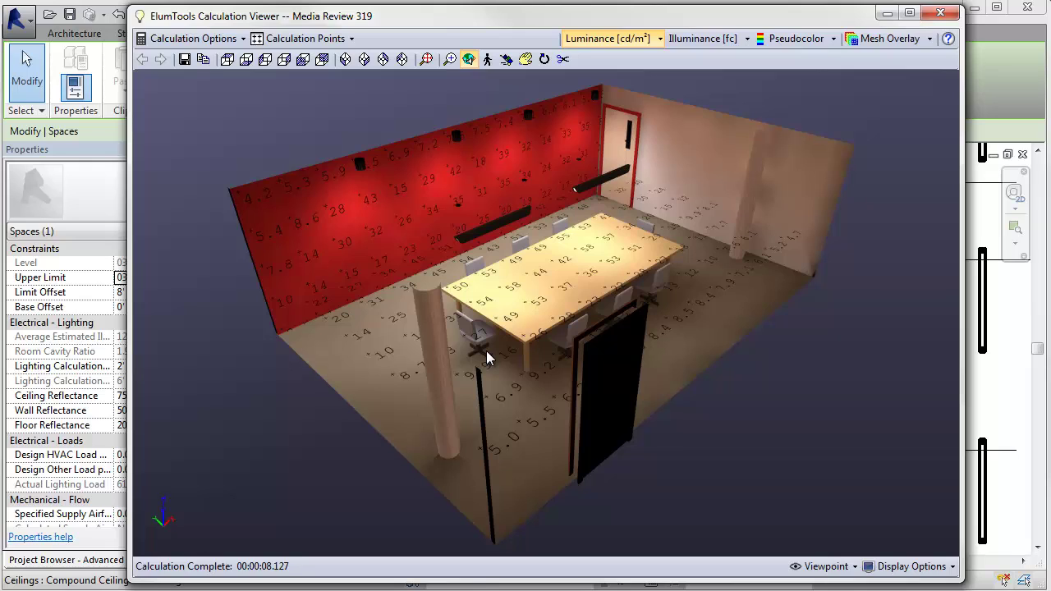
left_click_drag(486, 357, 711, 347)
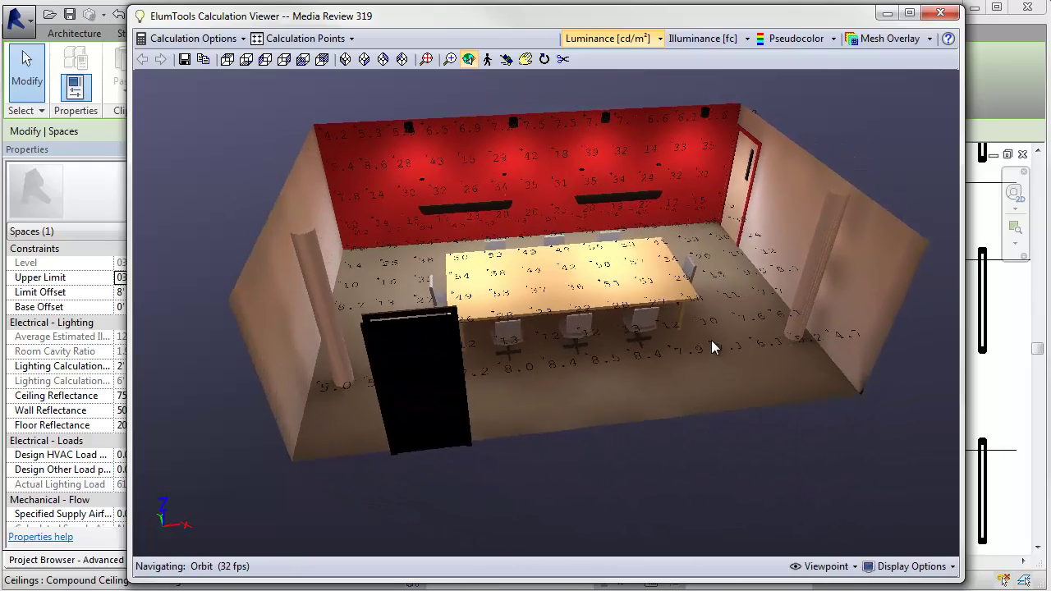
left_click(938, 13)
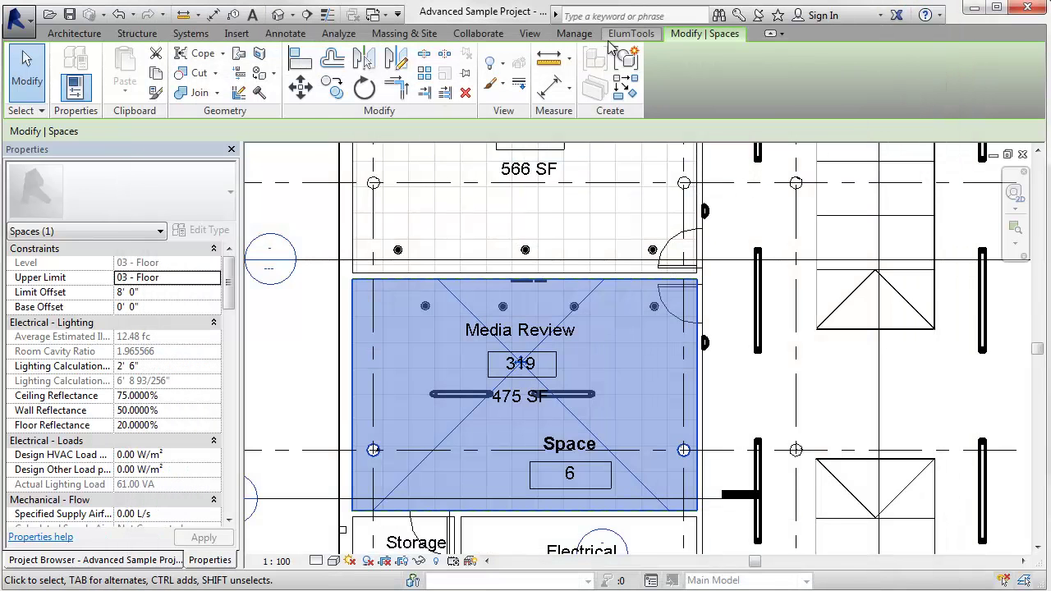
Step: Enable the category overrides for Walls, Floors and Ceilings in the material map and accept the changes
left_click(627, 34)
left_click(237, 82)
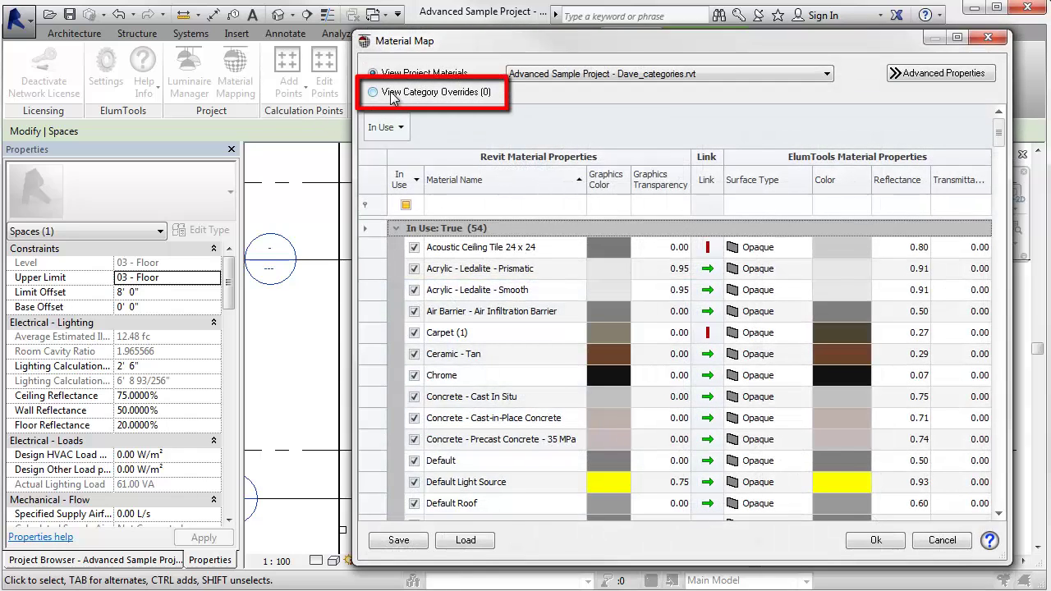
left_click(391, 96)
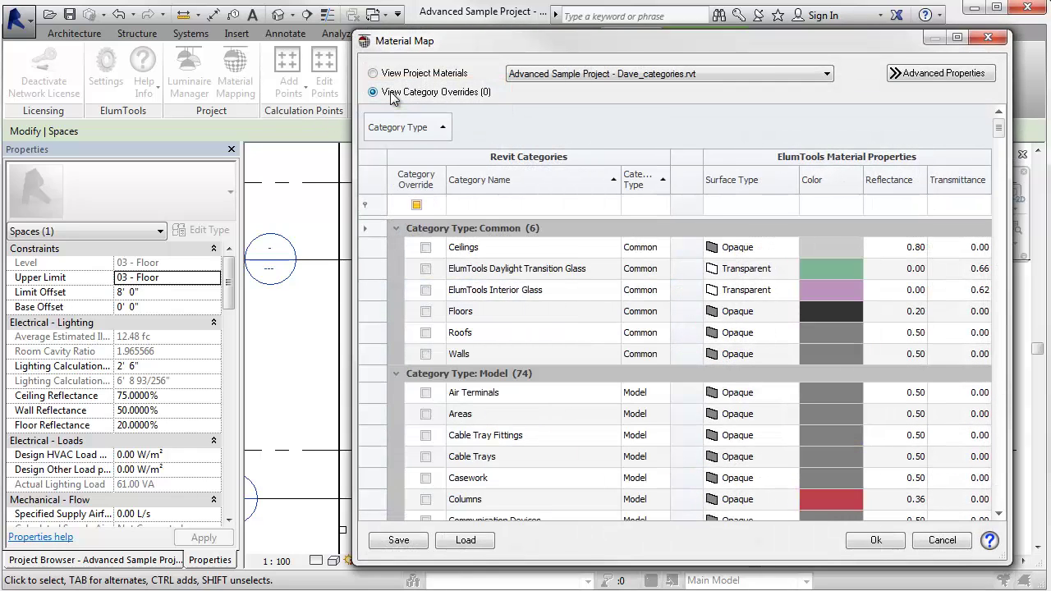
left_click(426, 354)
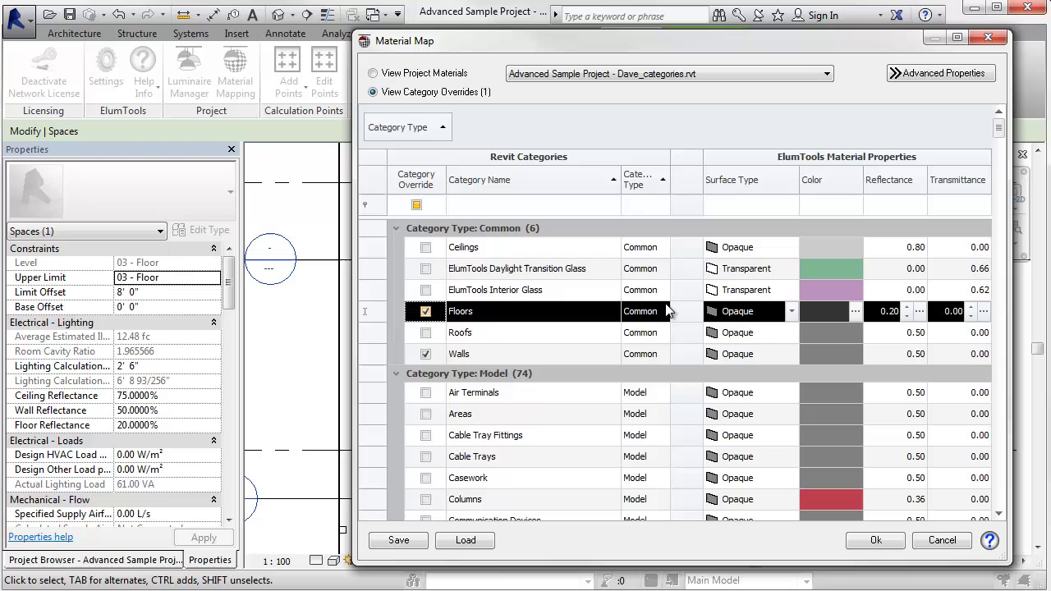
left_click(425, 248)
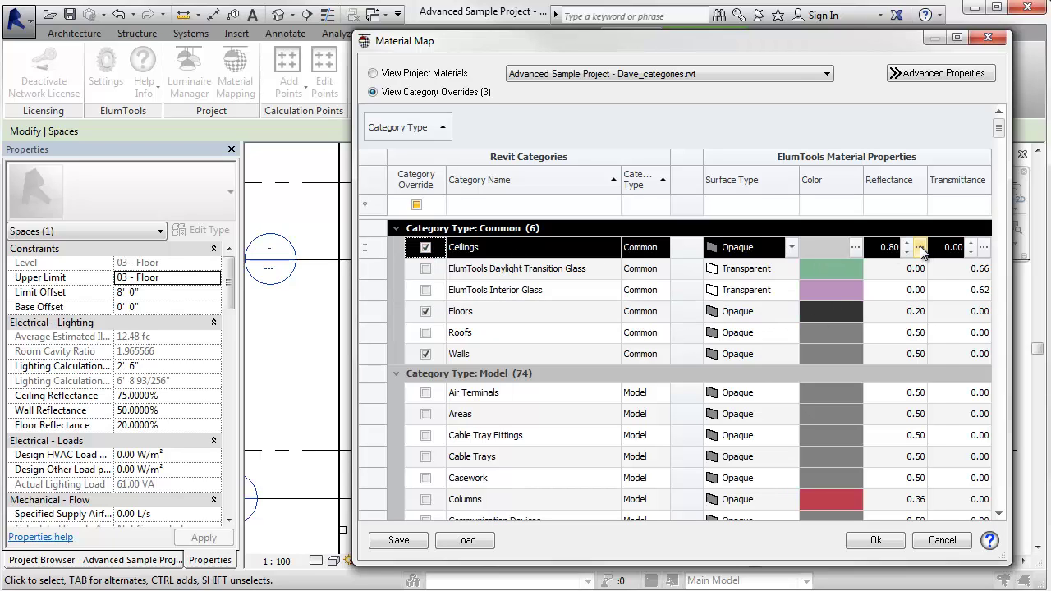
left_click(872, 539)
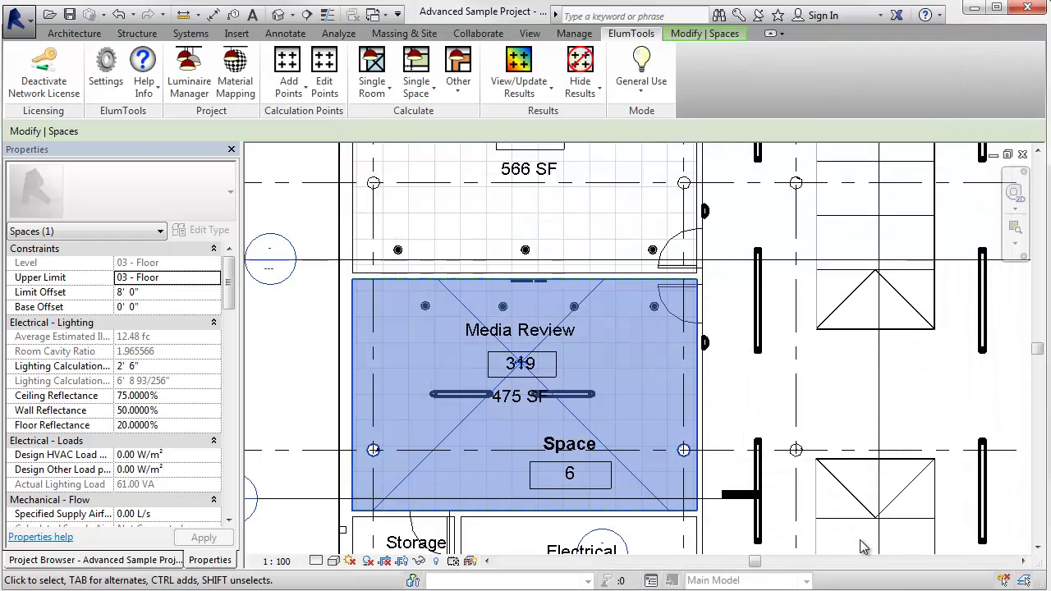
Step: Recalculate the Media Review 319 room with the category overrides, inspect its walls, floor and ceiling, and close the viewer
left_click(376, 70)
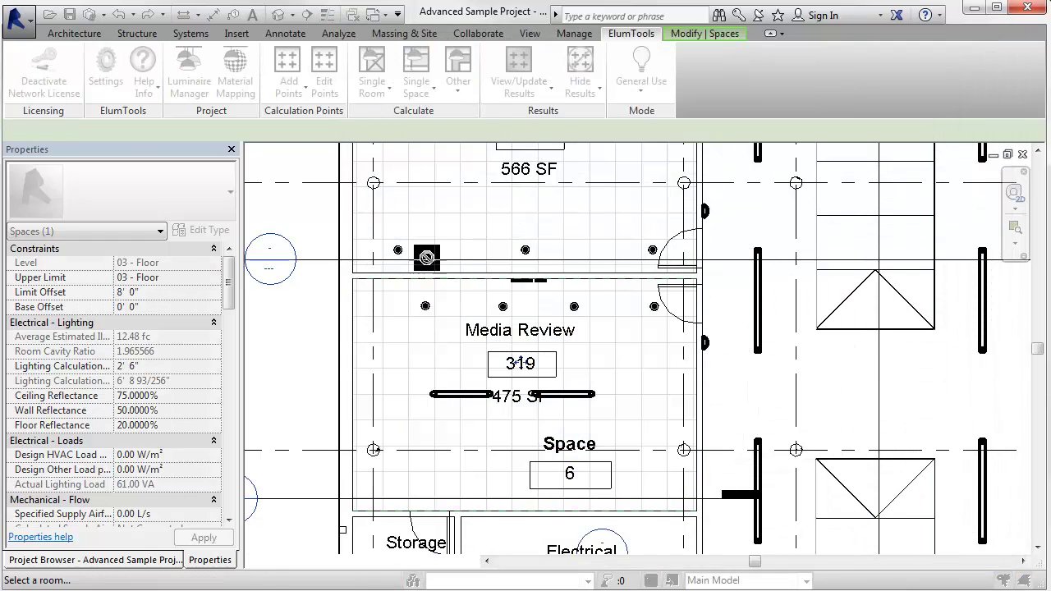
left_click(468, 314)
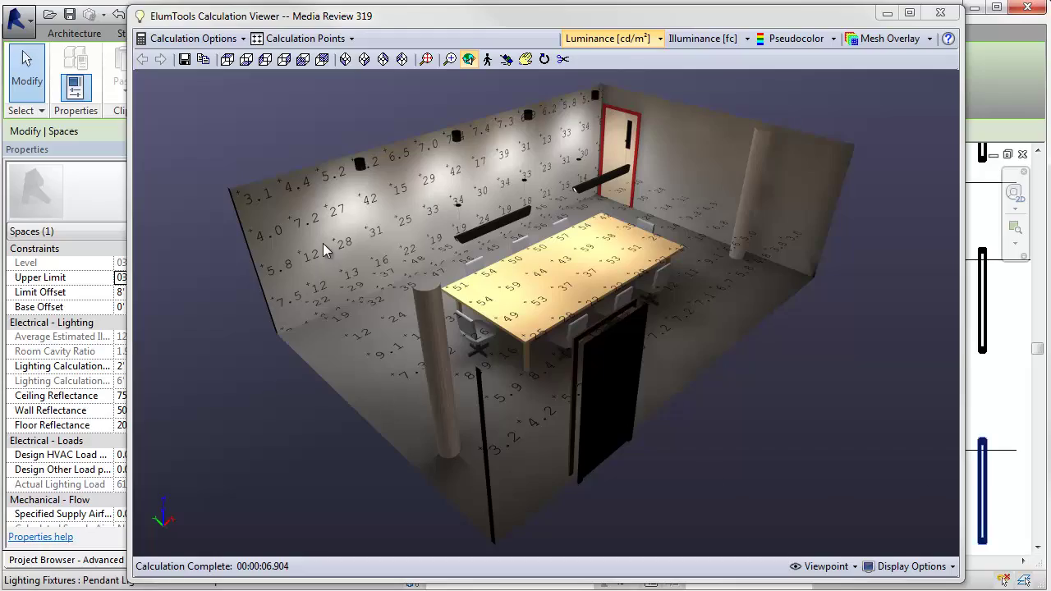
mouse_move(321, 244)
left_mouse_down()
mouse_move(443, 244)
mouse_move(544, 259)
mouse_move(558, 288)
mouse_move(525, 235)
left_mouse_up()
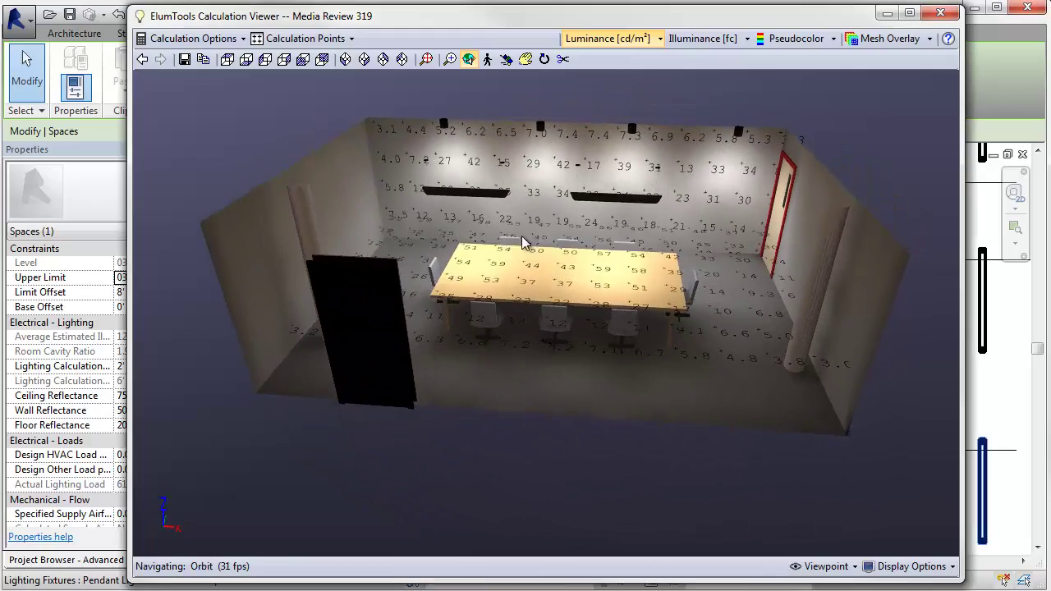
left_click_drag(505, 324, 673, 382)
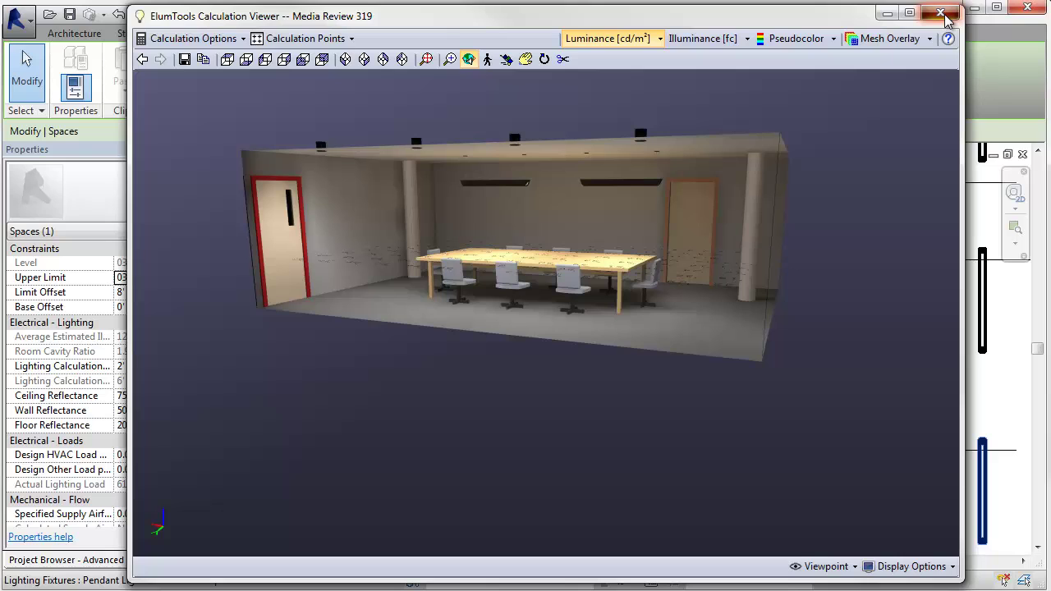
left_click(941, 13)
Step: Review the category overrides in the material map and the Filter by View Visibility option in the calculation settings
left_click(231, 62)
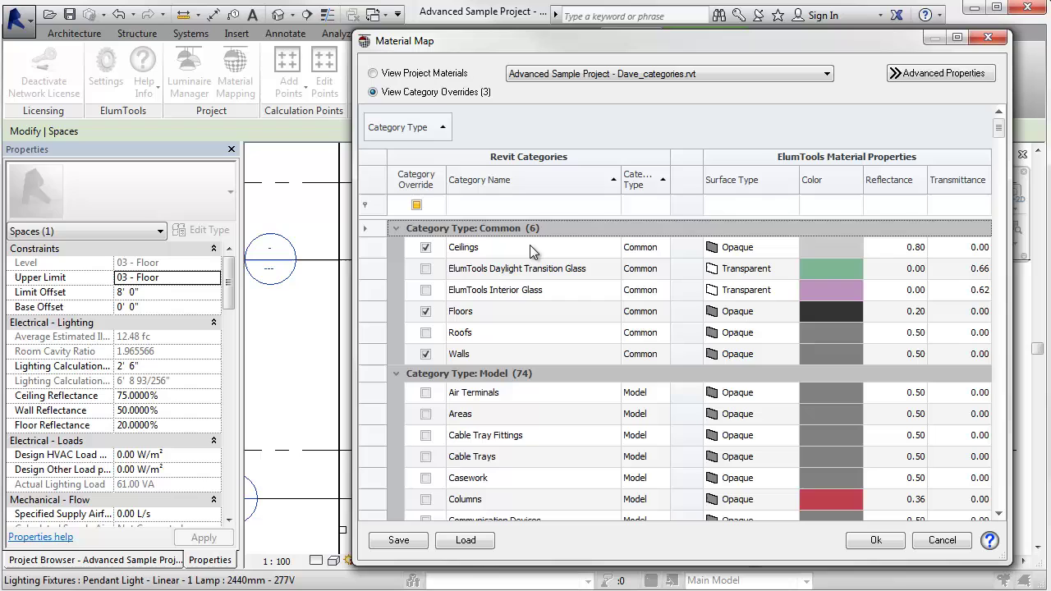
key("Escape")
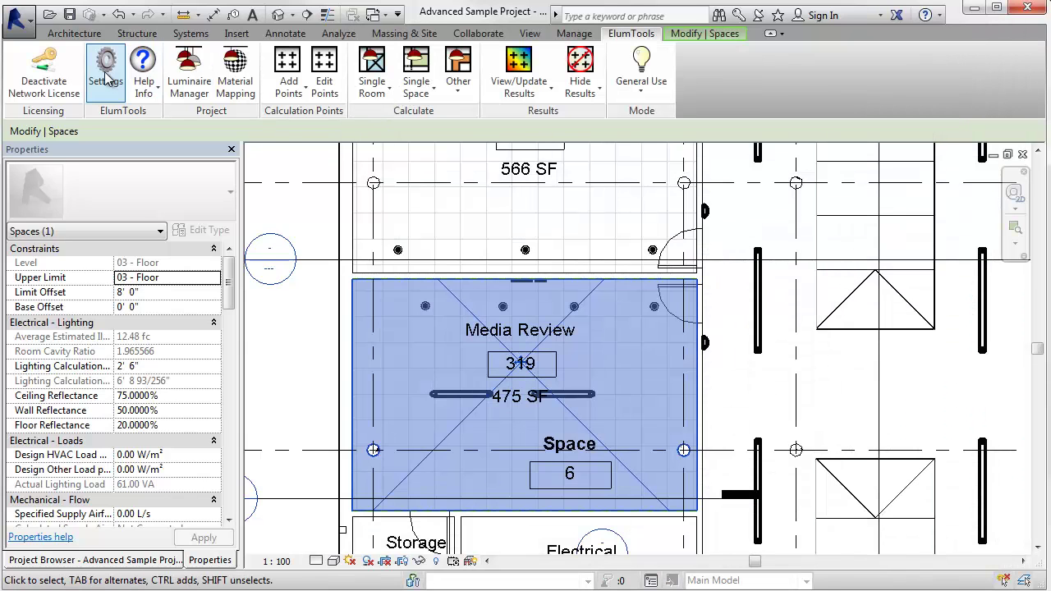
left_click(106, 70)
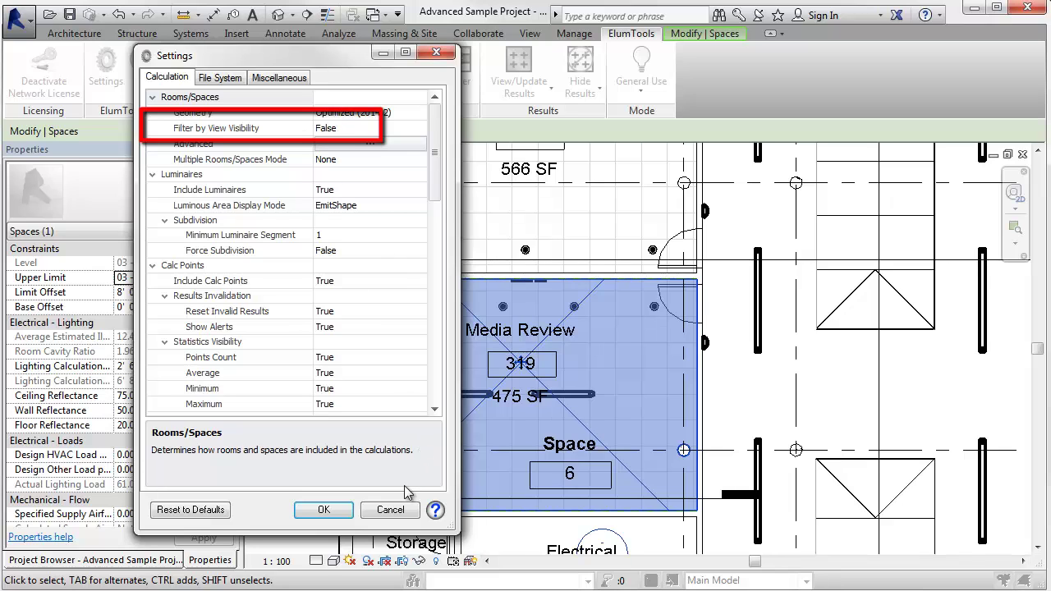
left_click(391, 511)
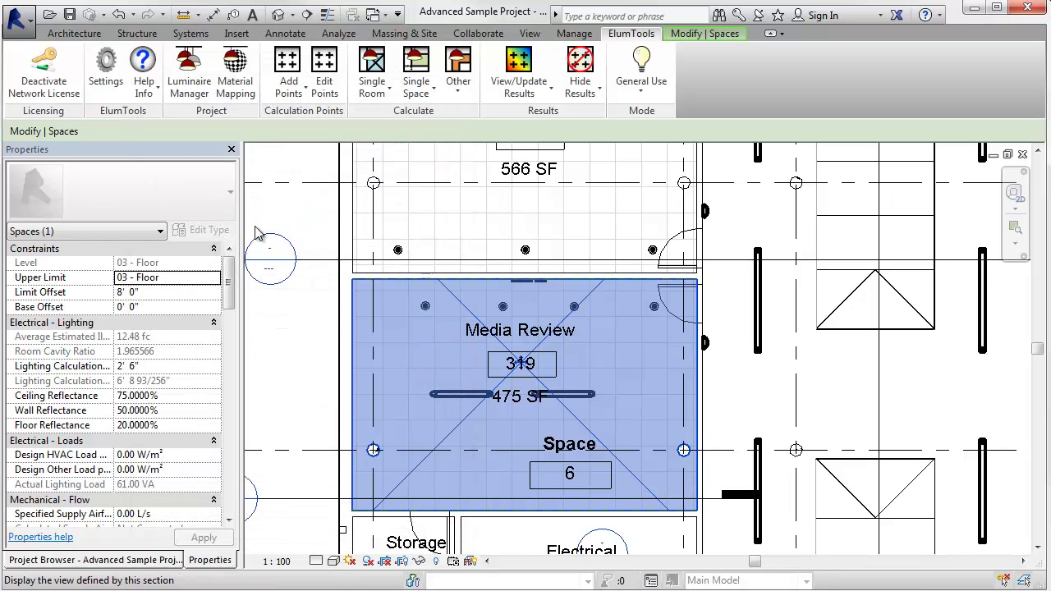
Step: Filter the material map's category overrides by "furn" and enable the Furniture override with the Ignore surface type
left_click(236, 74)
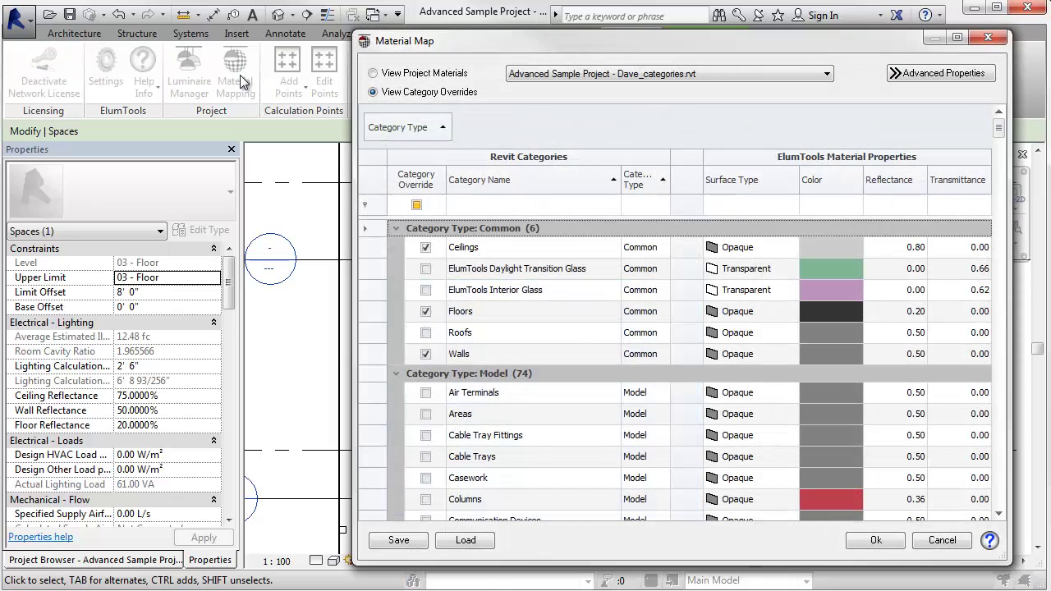
left_click(540, 225)
left_click(478, 203)
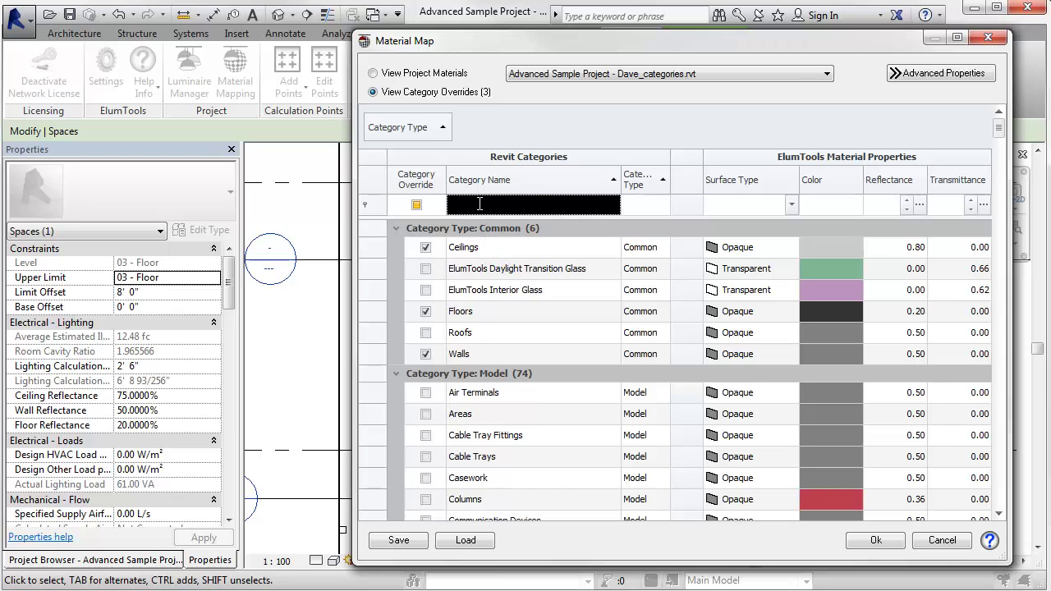
type("furn")
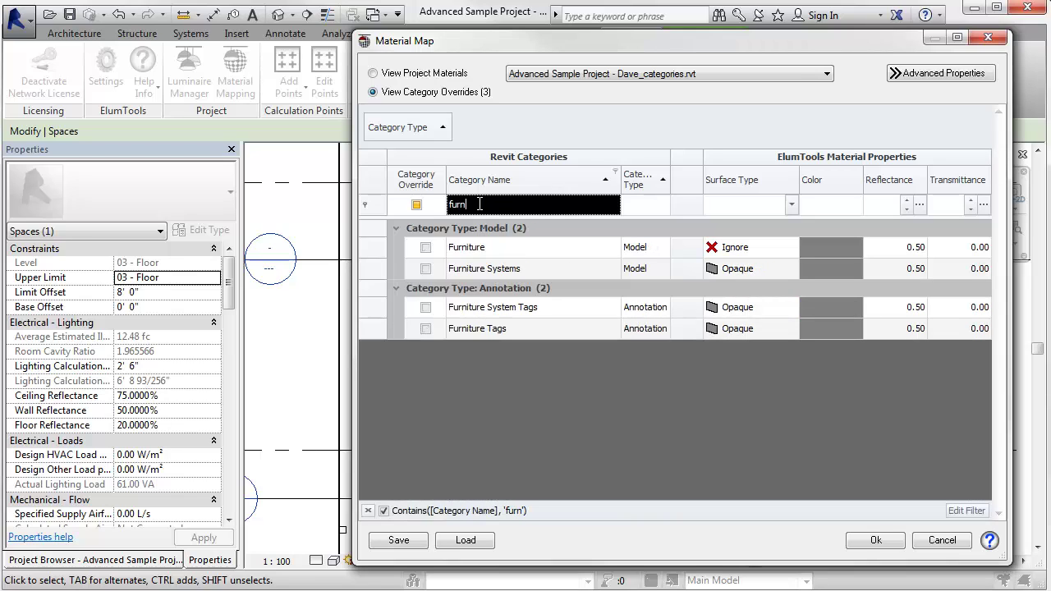
left_click(425, 249)
left_click(424, 247)
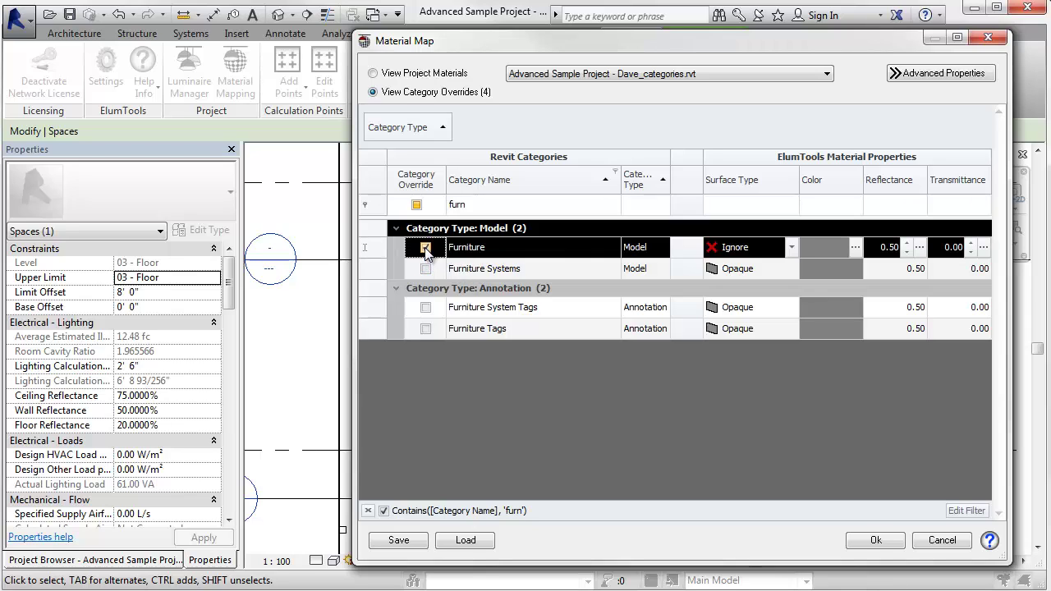
left_click(792, 247)
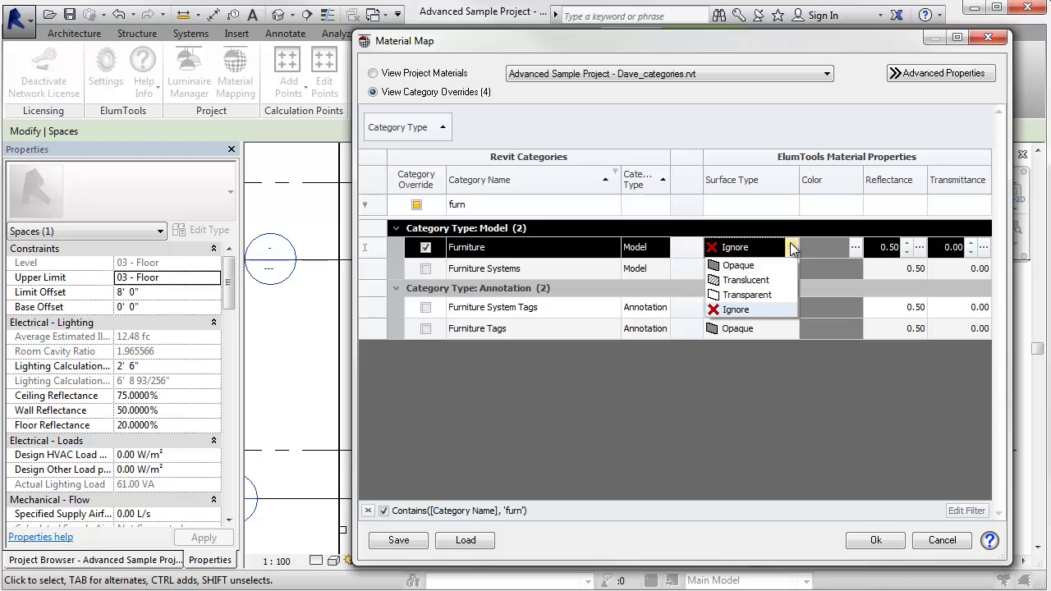
left_click(792, 247)
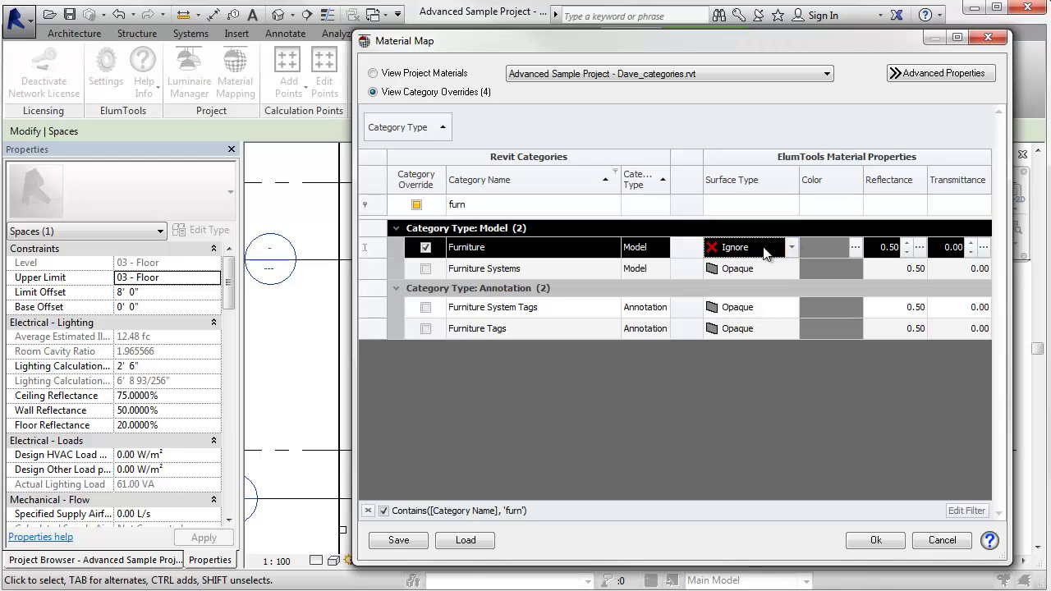
Step: Enable the Furniture Systems category override with the Ignore surface type and accept the material map changes
left_click(426, 268)
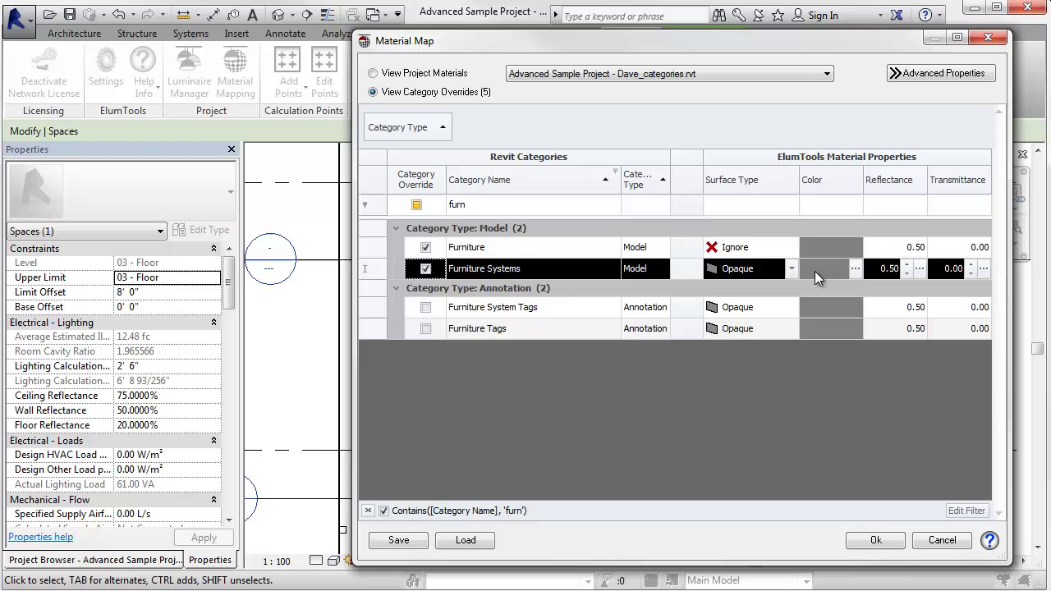
left_click(792, 268)
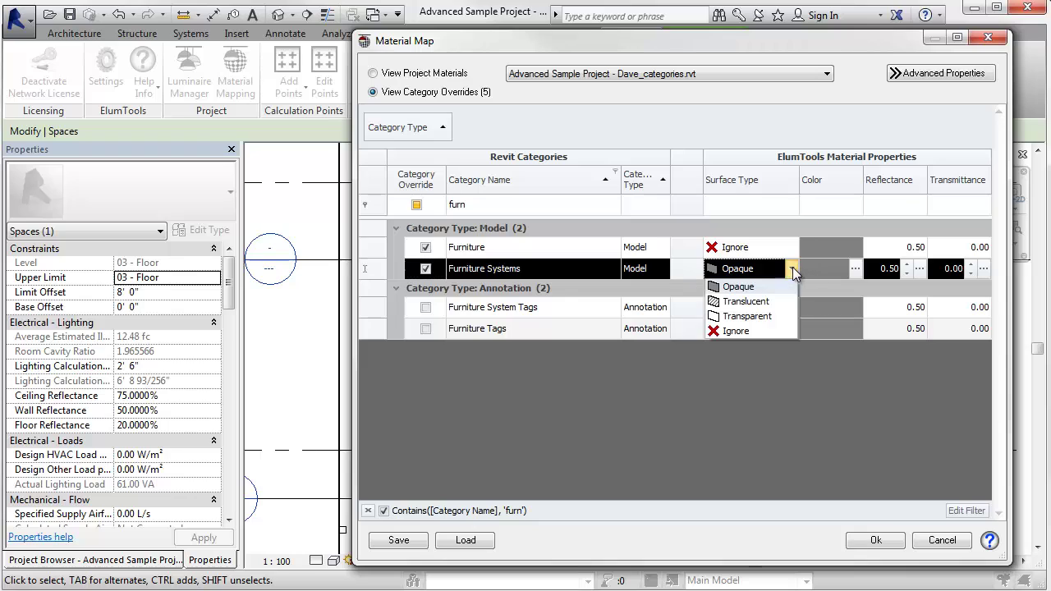
left_click(726, 328)
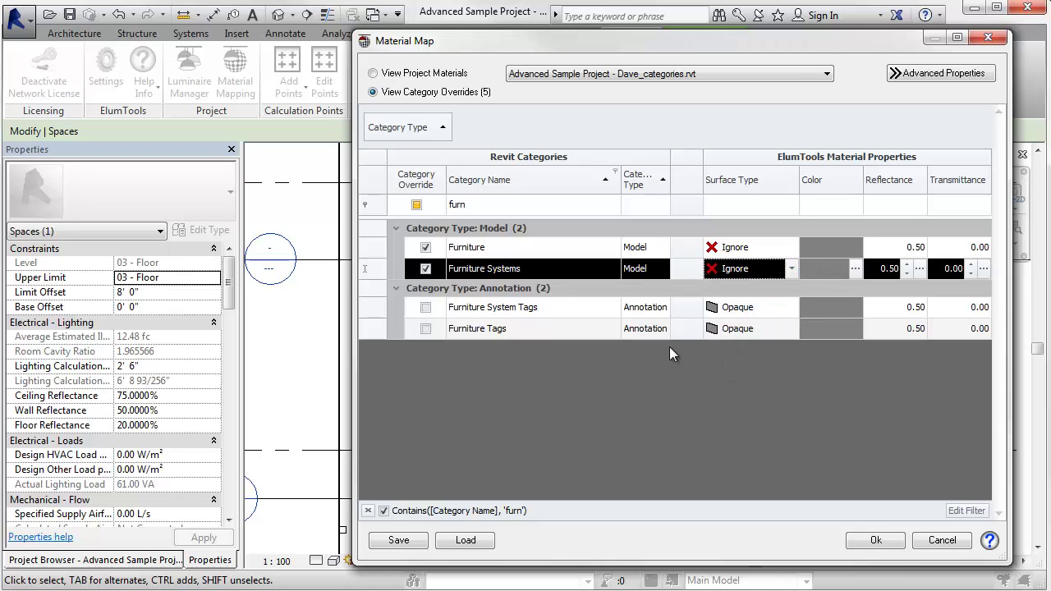
left_click(876, 540)
Step: Recalculate the Media Review 319 room with the furniture overrides, inspect the rendered room without furniture, and close the viewer
left_click(372, 69)
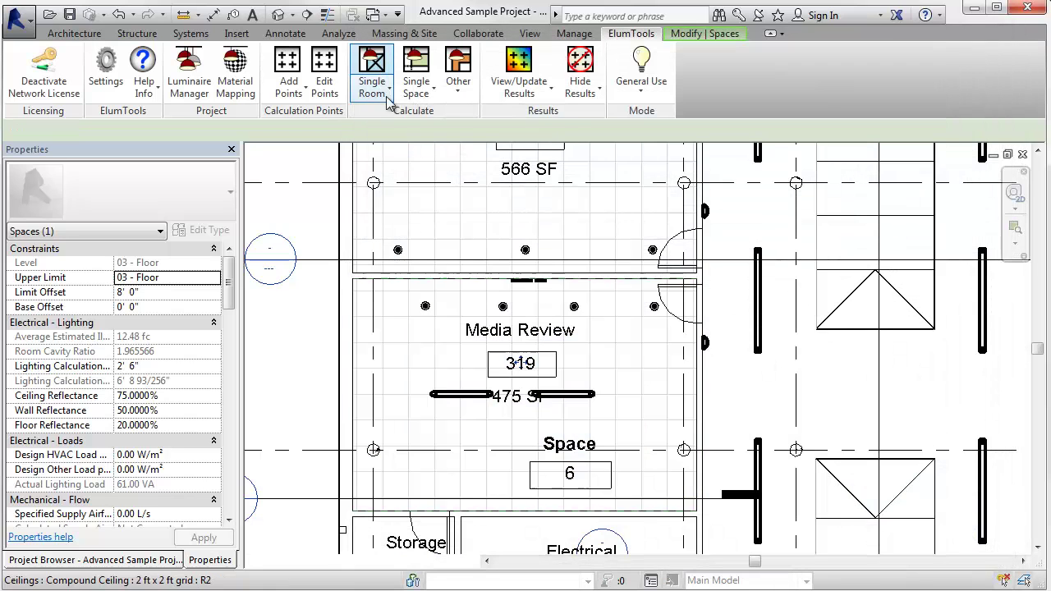
left_click(512, 355)
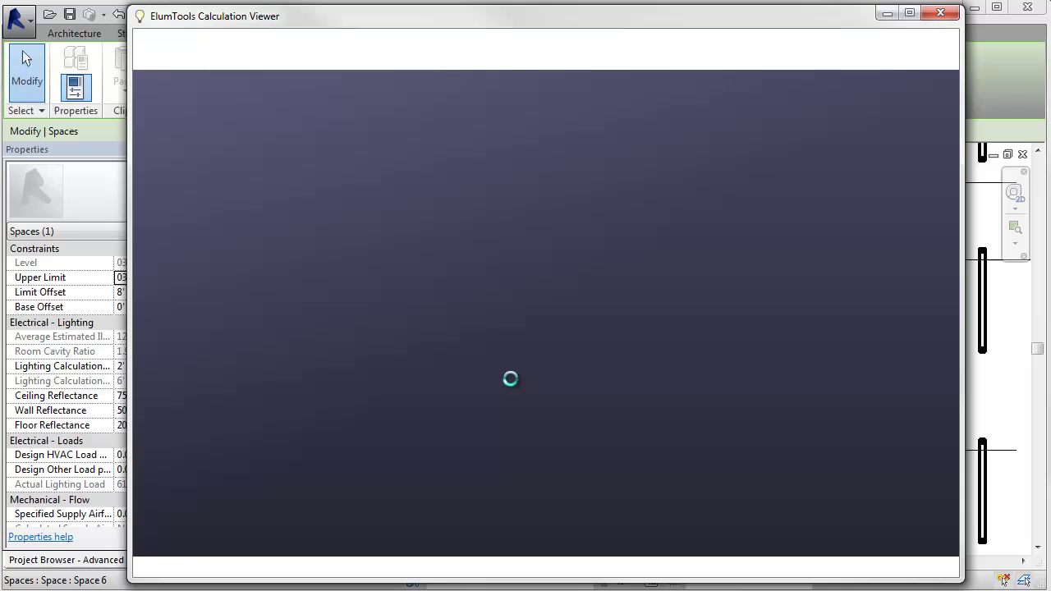
left_click_drag(511, 383, 760, 363)
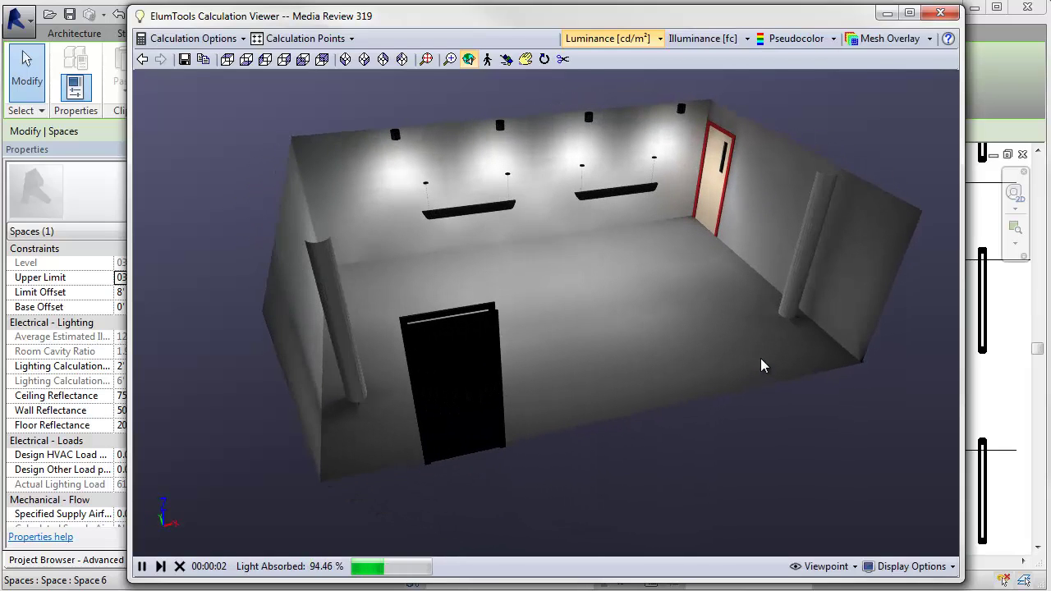
left_click(941, 16)
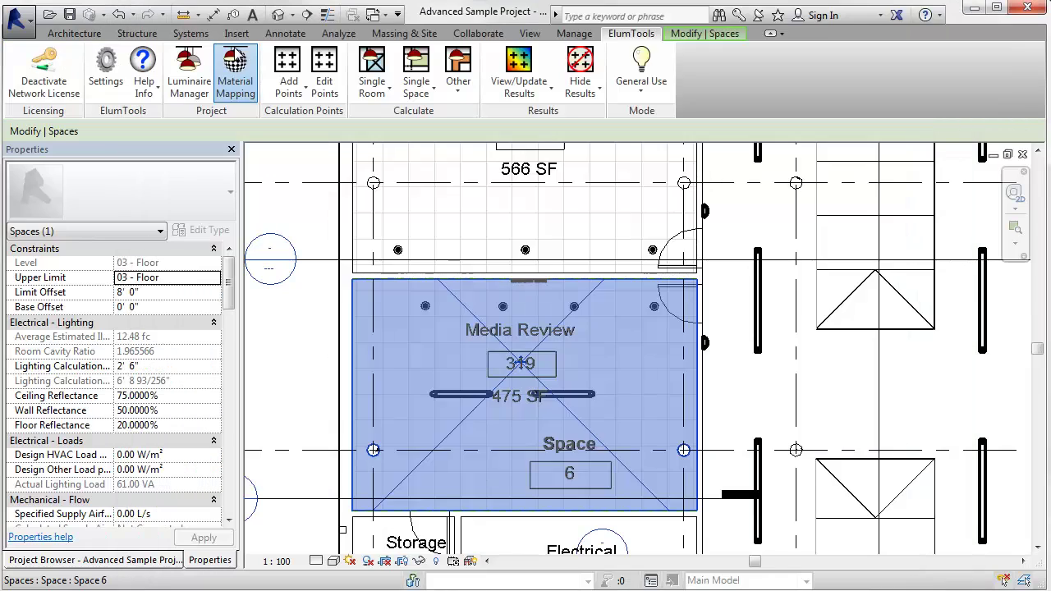
Step: In the material map, select all categories from Air Terminals through Views and enable the category override for all of them
left_click(236, 58)
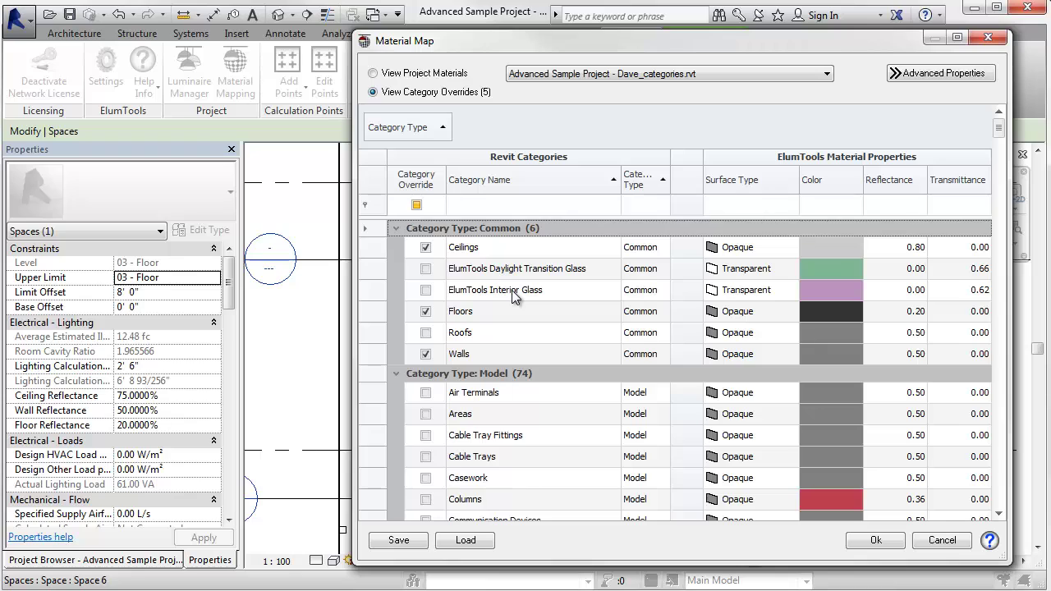
left_click(395, 390)
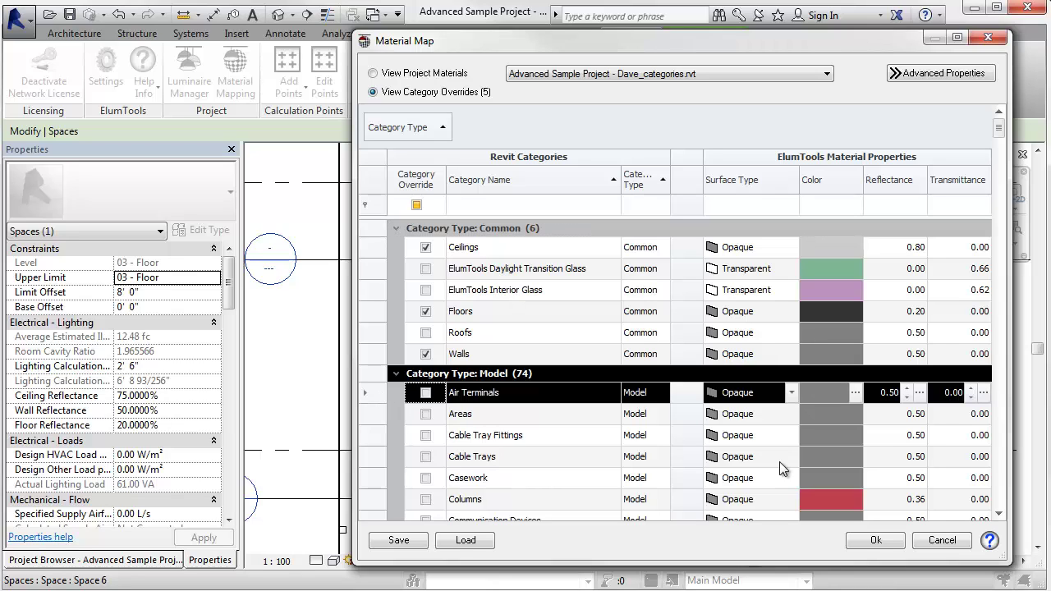
left_click(997, 505)
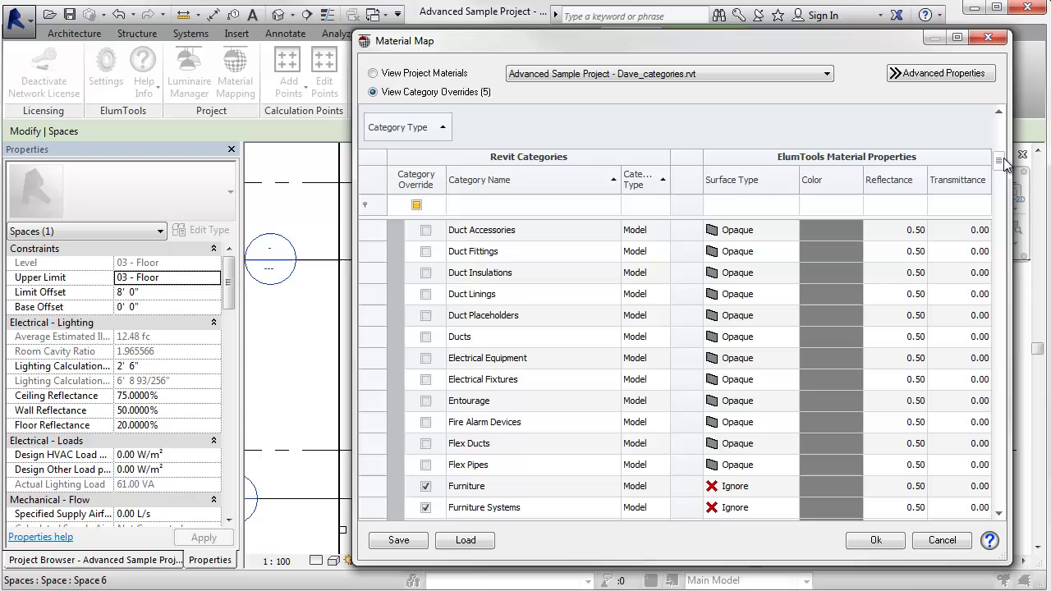
left_click_drag(1009, 530, 1009, 529)
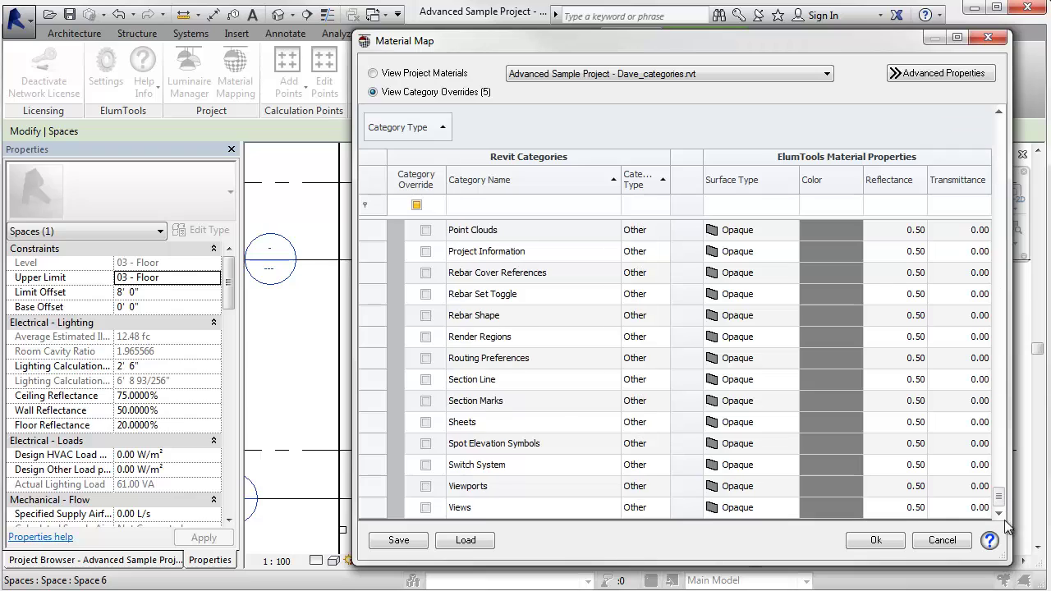
left_click(368, 509, "shift")
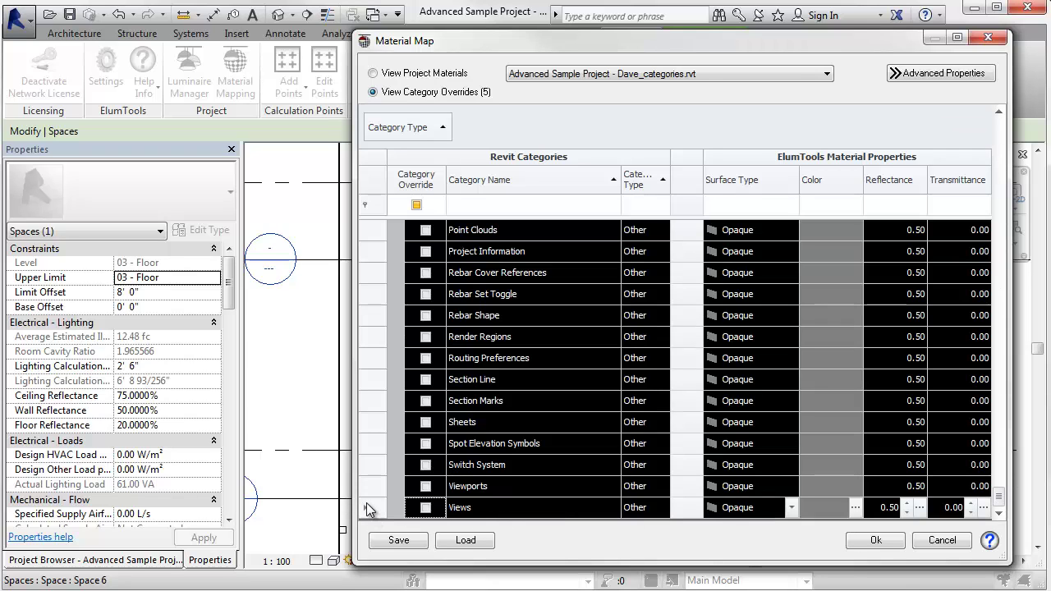
left_click(426, 422)
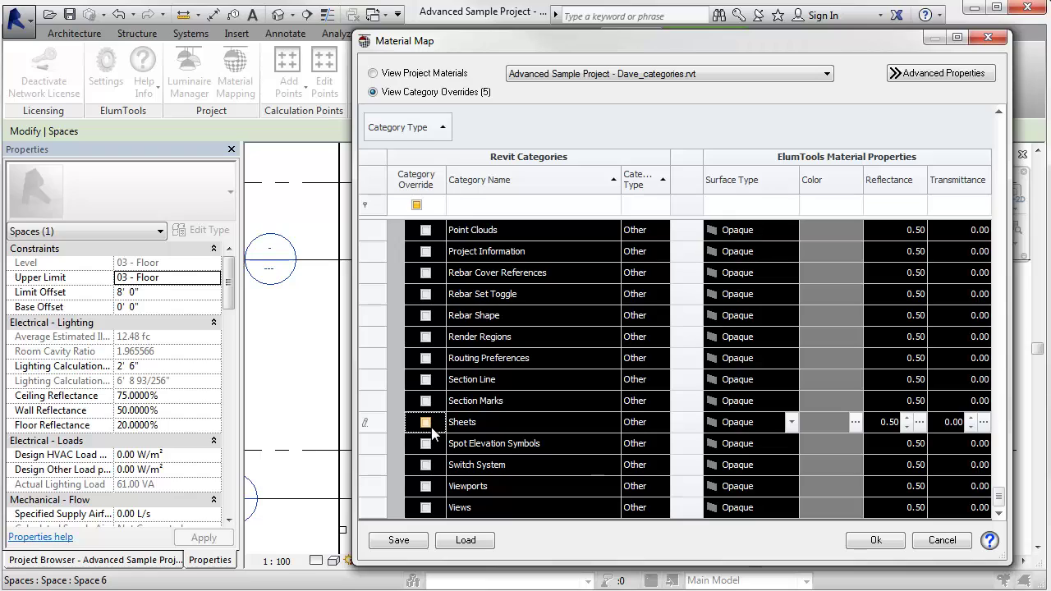
left_click(426, 422)
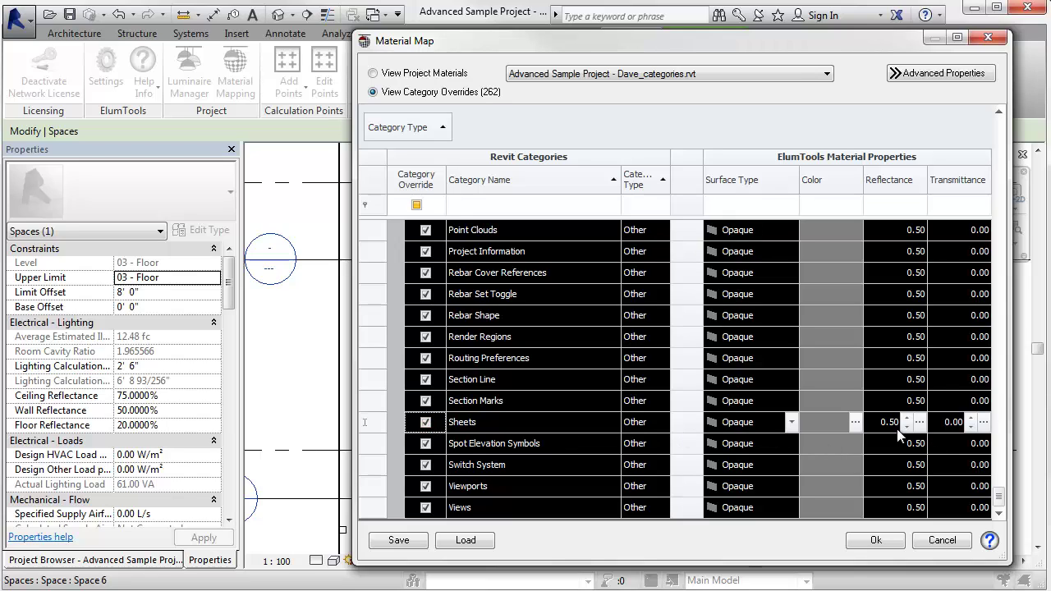